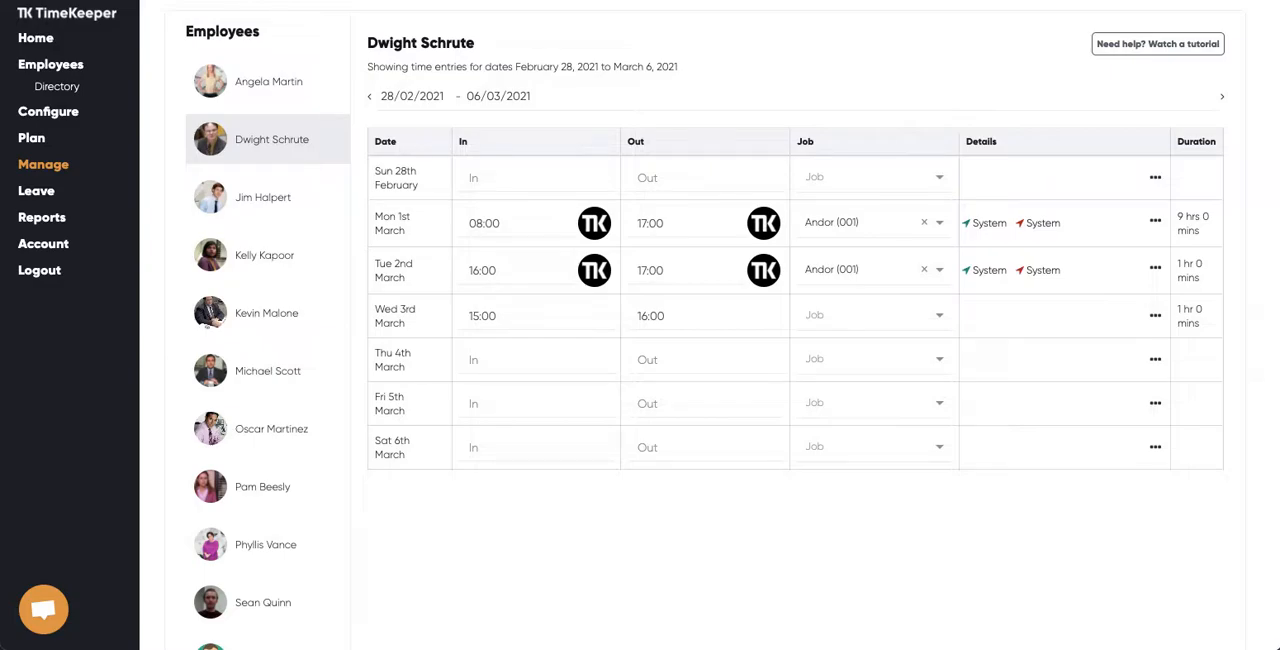
Show the second listed employee's time entries for the date range 28/02/2021 to 06/03/2021
{"action": "left_click", "coordinate": [264, 86]}
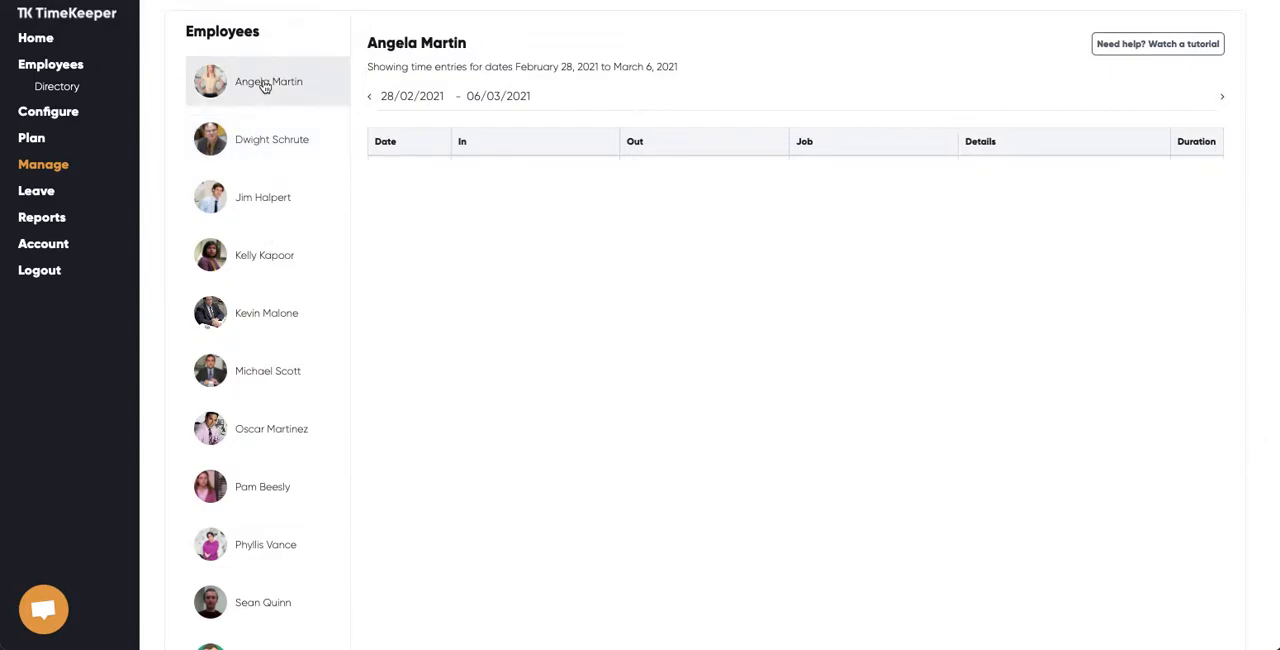
{"action": "left_click", "coordinate": [284, 147]}
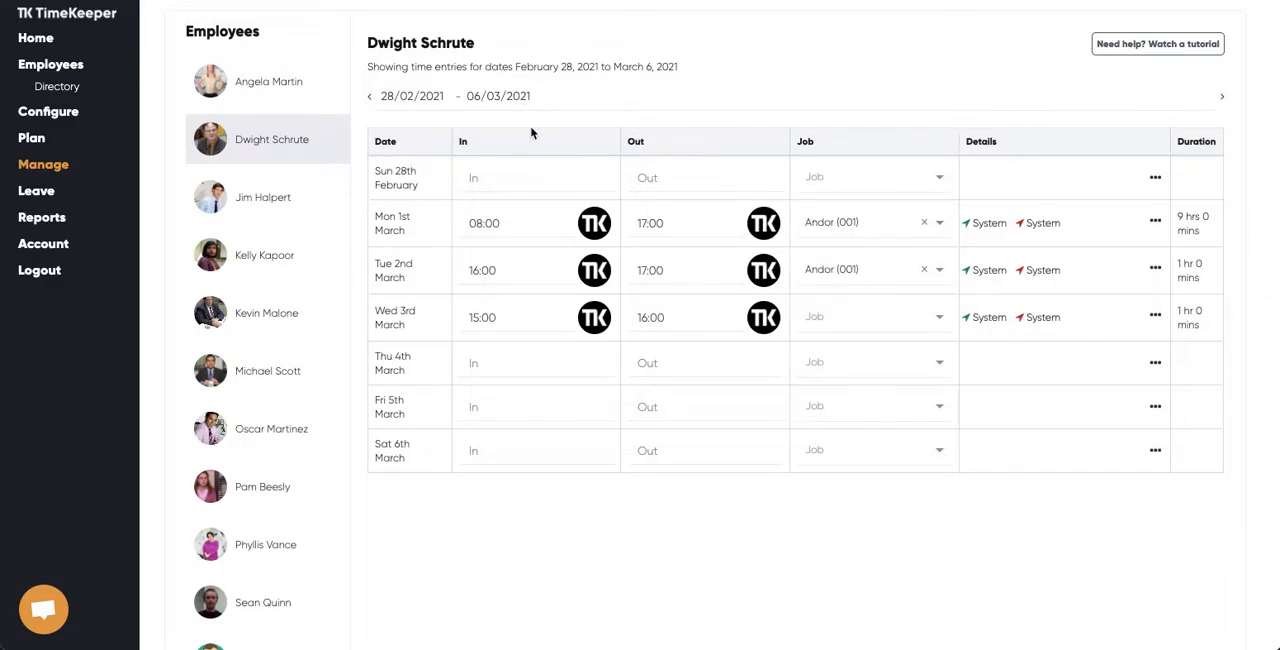
{"action": "left_click", "coordinate": [412, 97]}
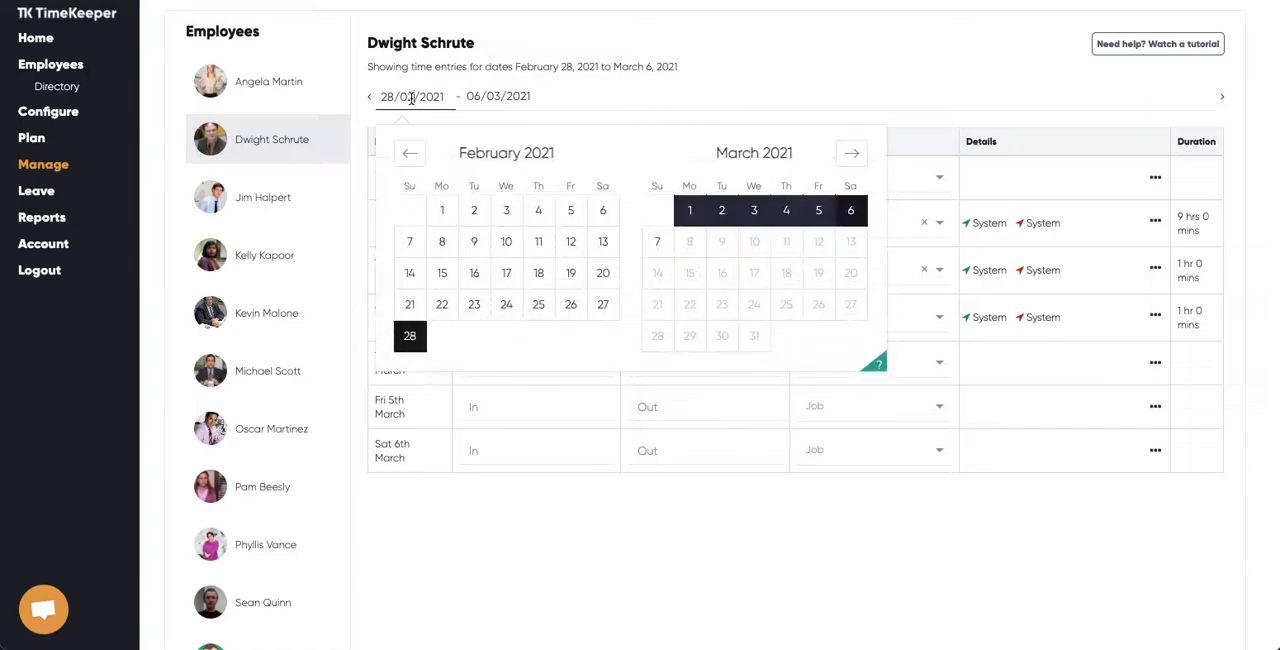
{"action": "left_click", "coordinate": [410, 338]}
{"action": "left_click", "coordinate": [851, 211]}
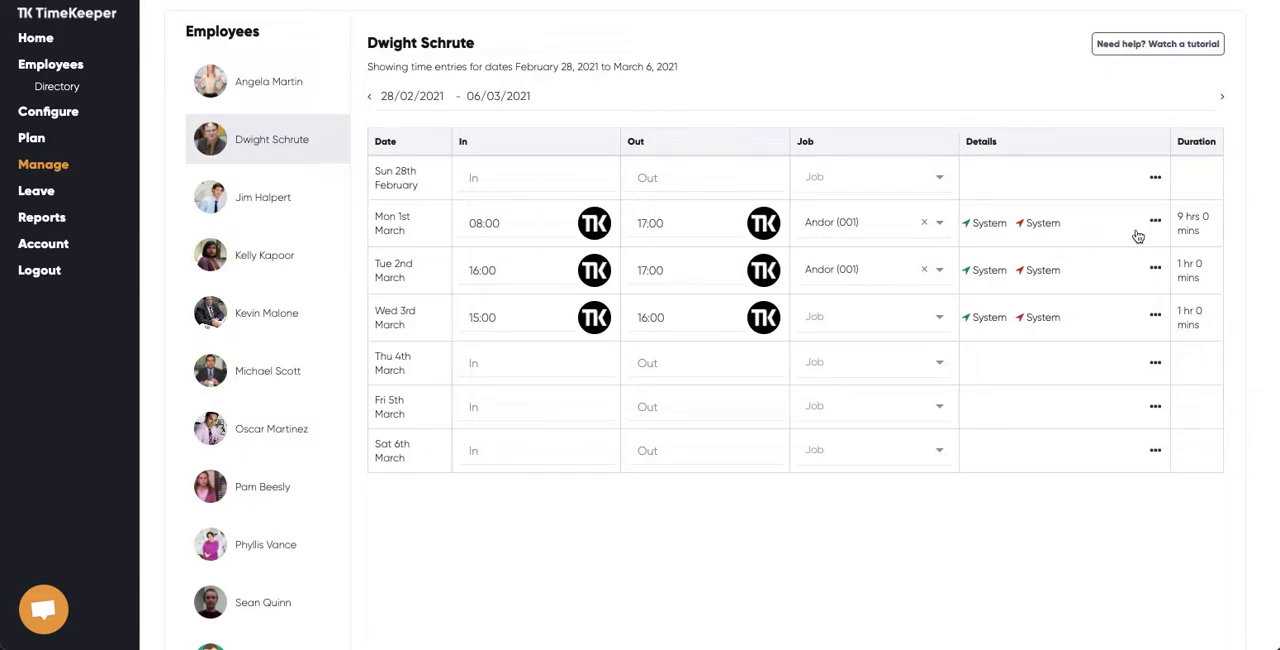
Set the clock-in time of the Monday 1st March entry to 8.31am and save it
{"action": "left_click_drag", "start_coordinate": [507, 225], "coordinate": [465, 223]}
{"action": "type", "text": "08"}
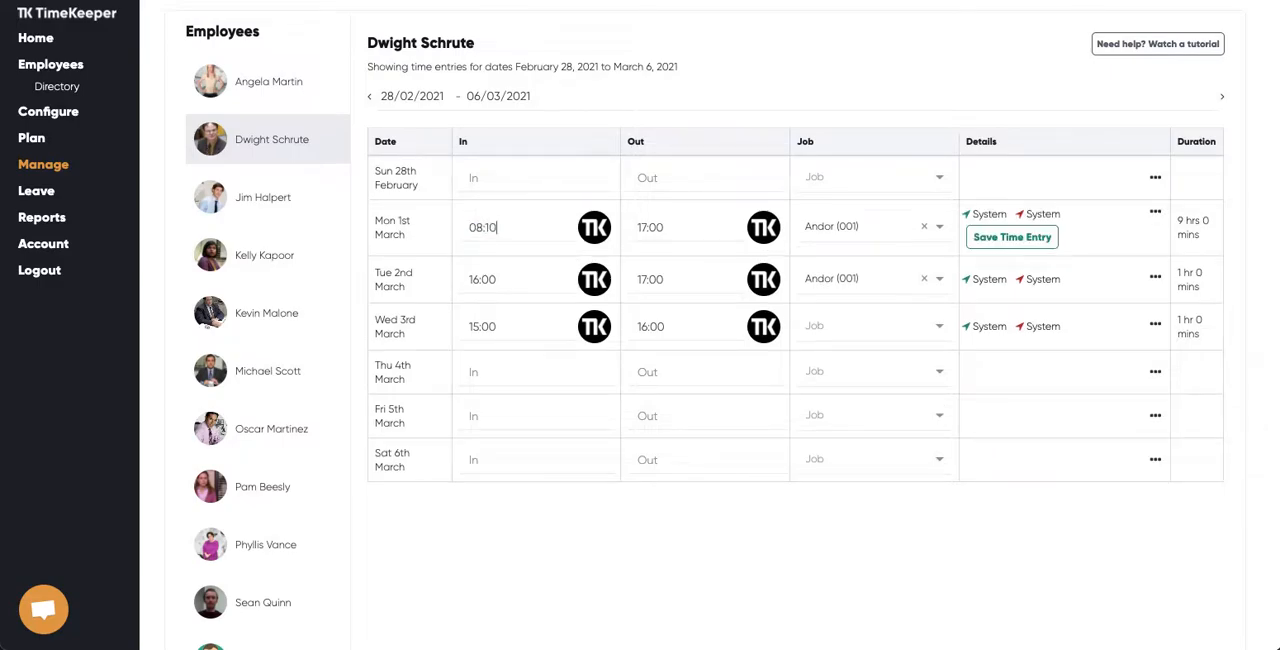
{"action": "left_click_drag", "start_coordinate": [528, 228], "coordinate": [458, 228]}
{"action": "type", "text": "8"}
{"action": "left_click_drag", "start_coordinate": [518, 231], "coordinate": [471, 228]}
{"action": "type", "text": "8.31am"}
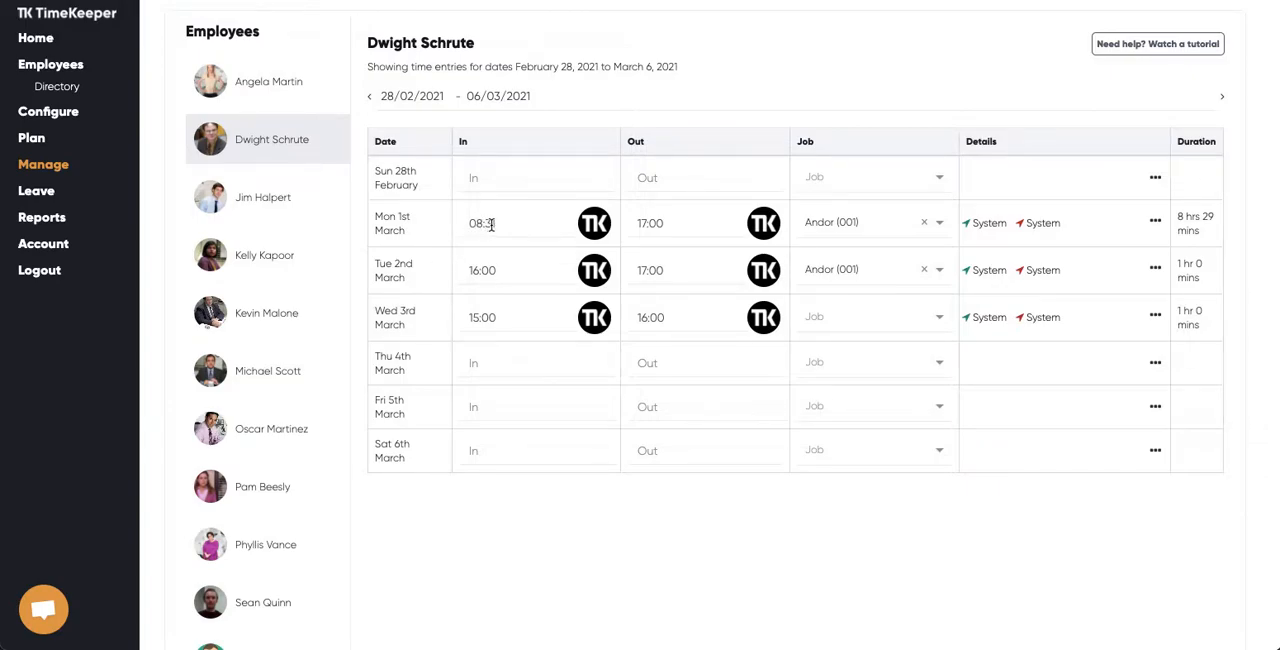
Set the Monday 1st March entry to 8.23am in and 5.24pm out, and assign it to job Andorsan (ADS013)
{"action": "left_click_drag", "start_coordinate": [502, 223], "coordinate": [465, 224]}
{"action": "type", "text": "8.23am"}
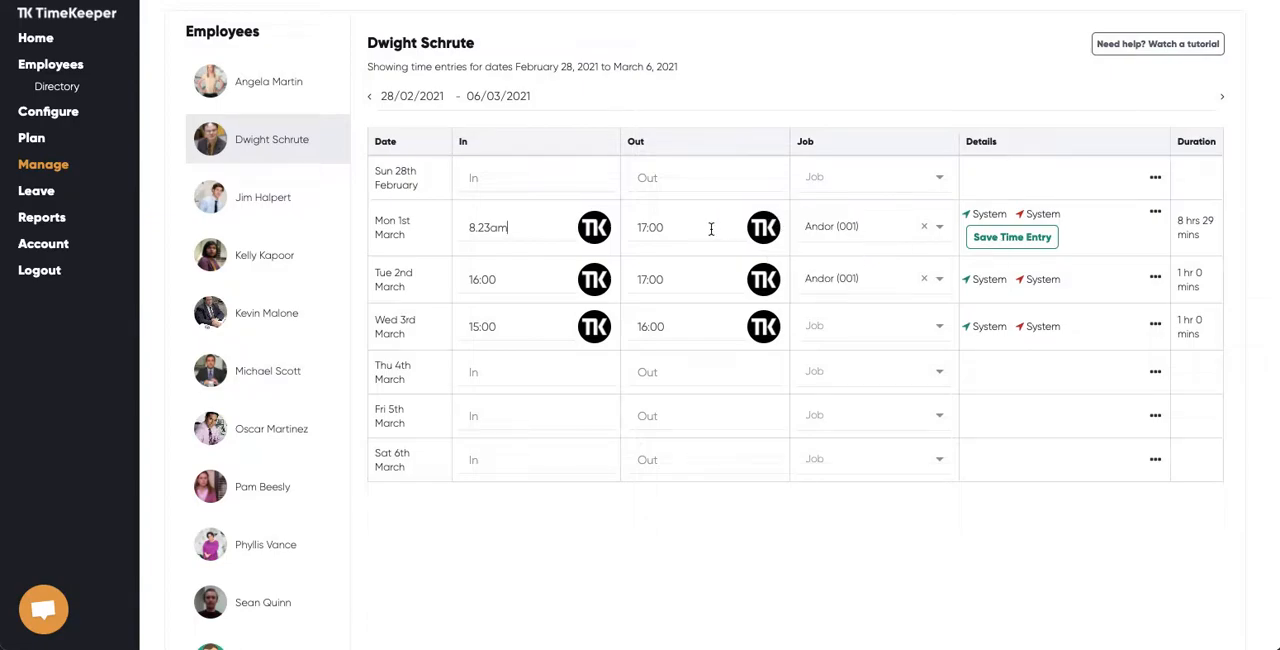
{"action": "left_click_drag", "start_coordinate": [685, 227], "coordinate": [633, 227]}
{"action": "type", "text": "5.24pm"}
{"action": "left_click", "coordinate": [1012, 238]}
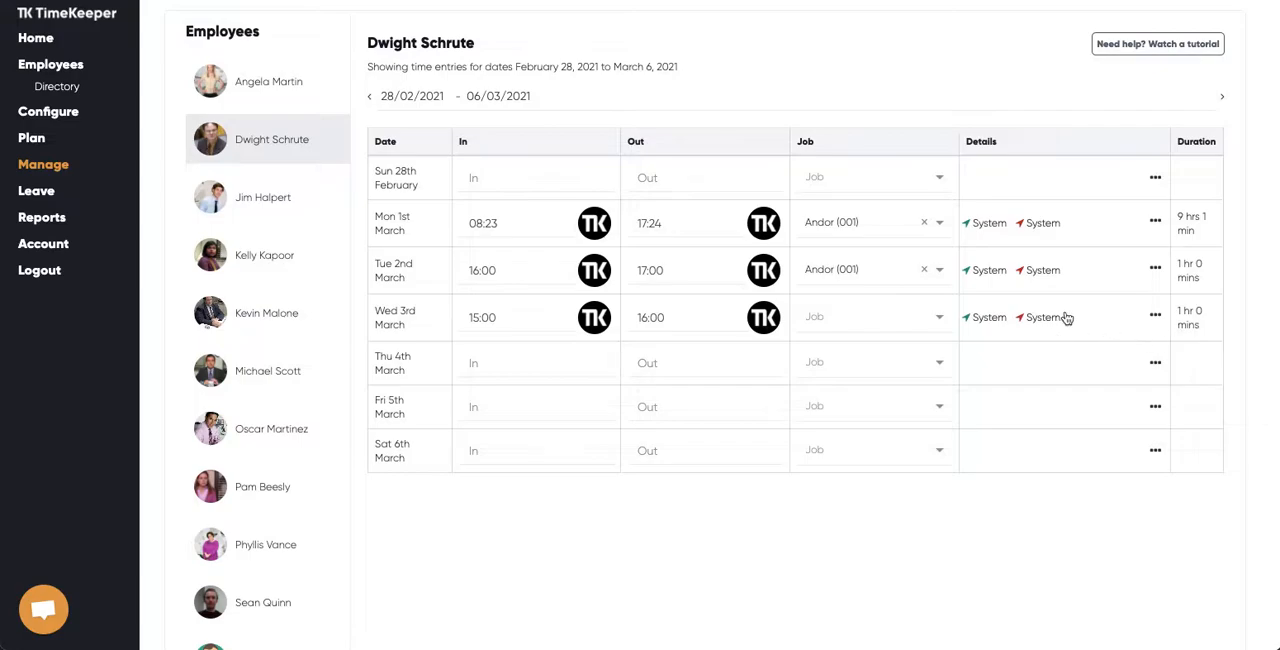
{"action": "left_click", "coordinate": [838, 220]}
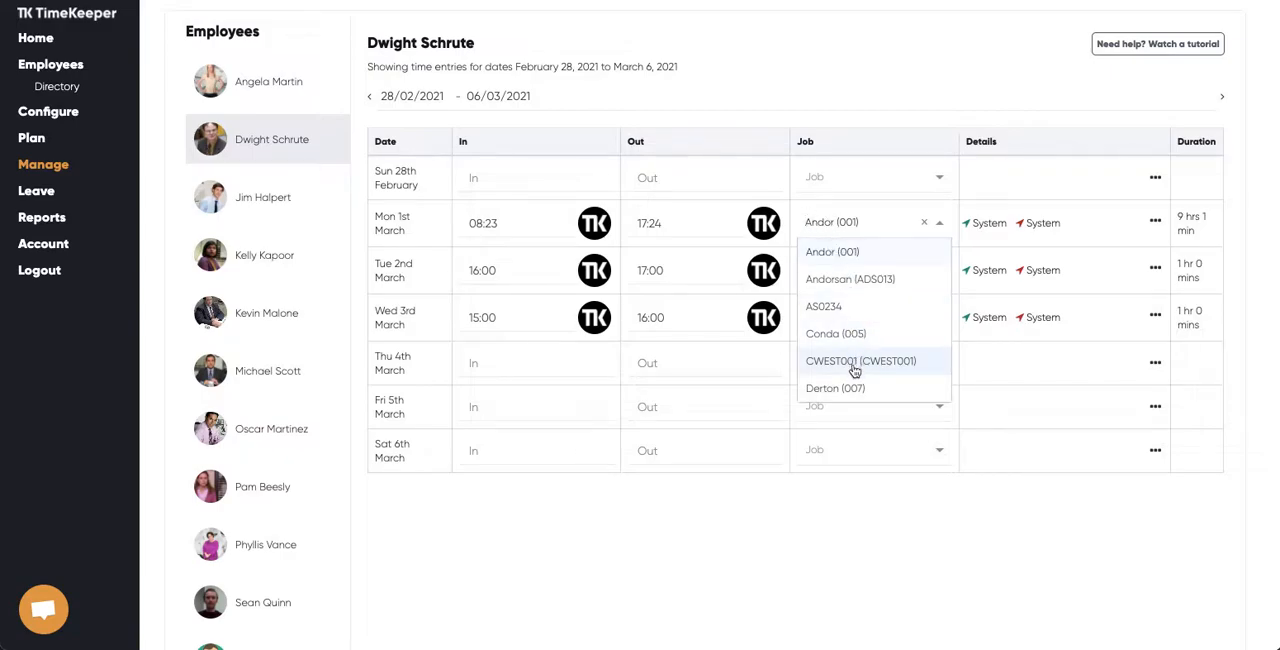
{"action": "left_click", "coordinate": [825, 280]}
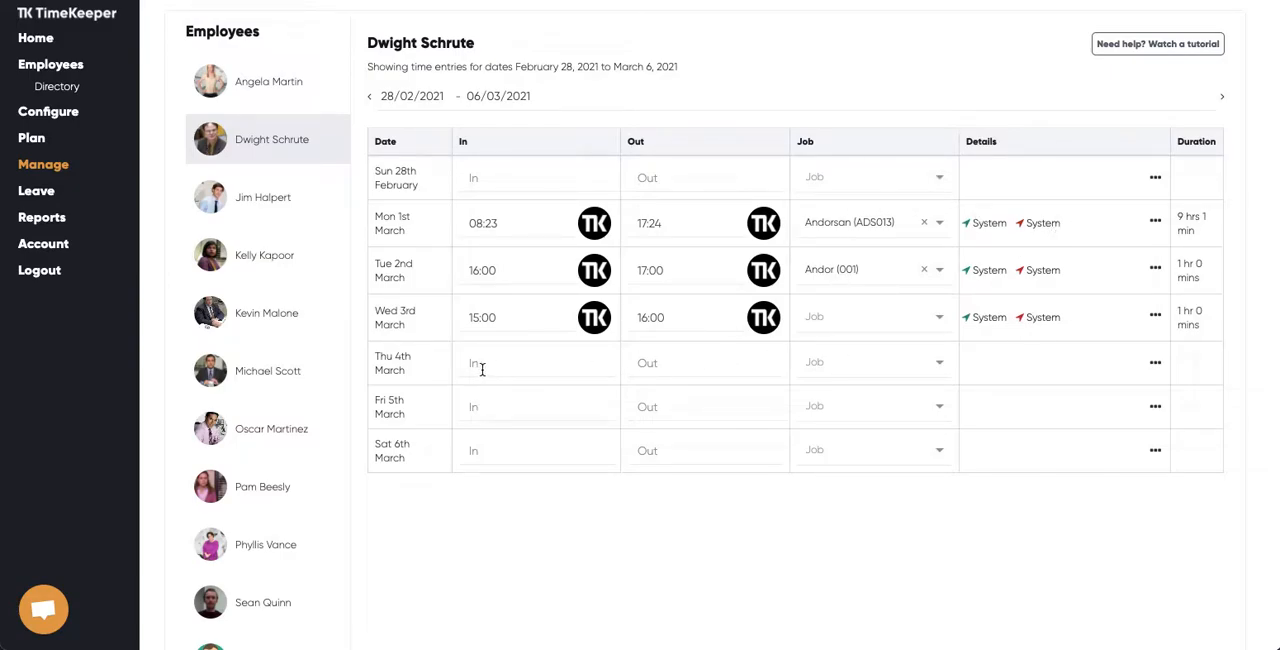
Add a time entry for Thursday 4th March from 9am to 5pm on job Andor (001)
{"action": "type", "text": "9am"}
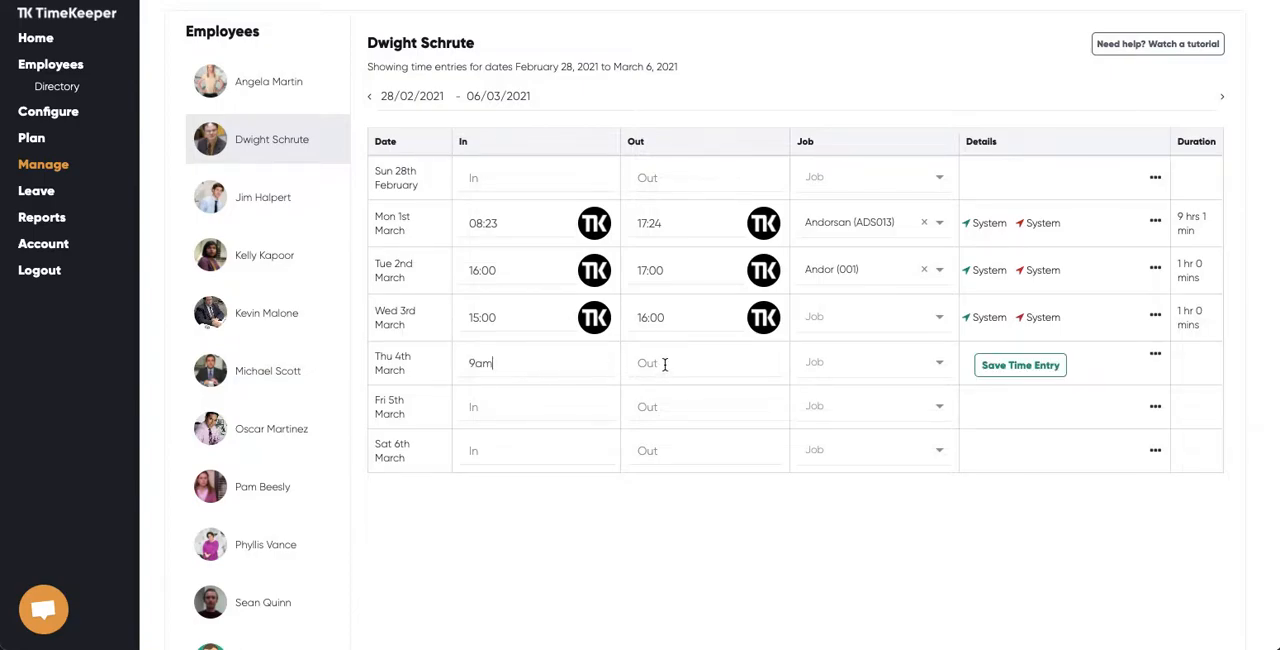
{"action": "type", "text": "5pm"}
{"action": "left_click", "coordinate": [860, 365]}
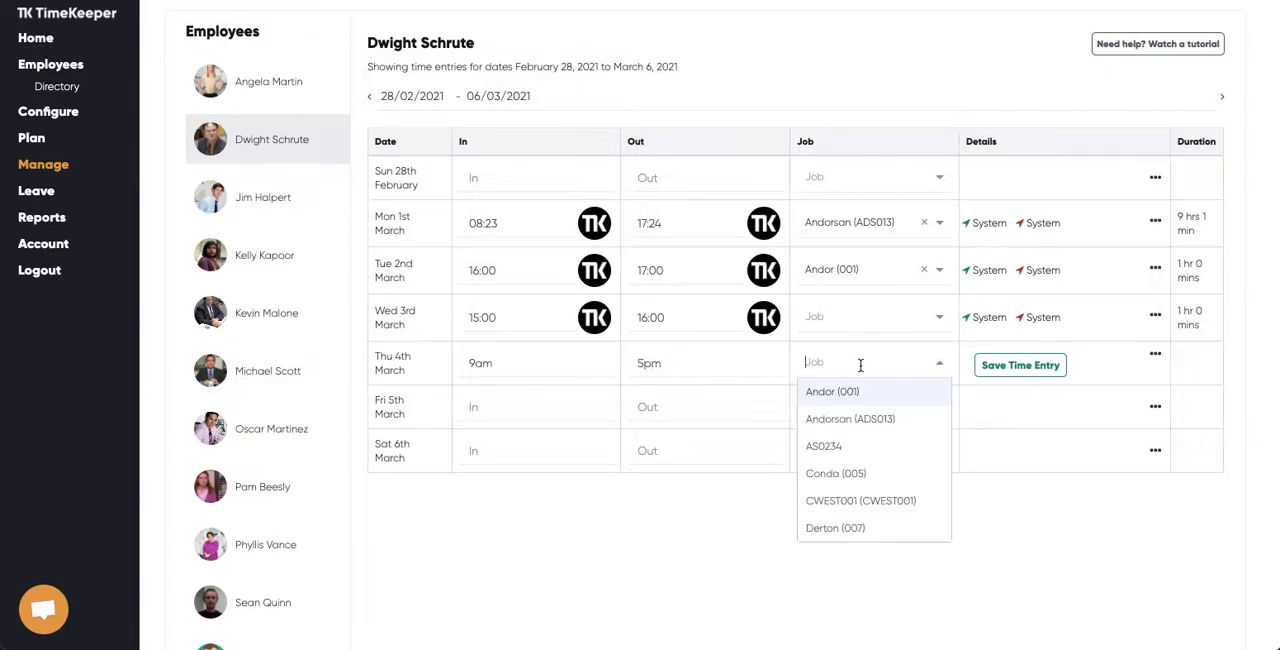
{"action": "left_click", "coordinate": [848, 394]}
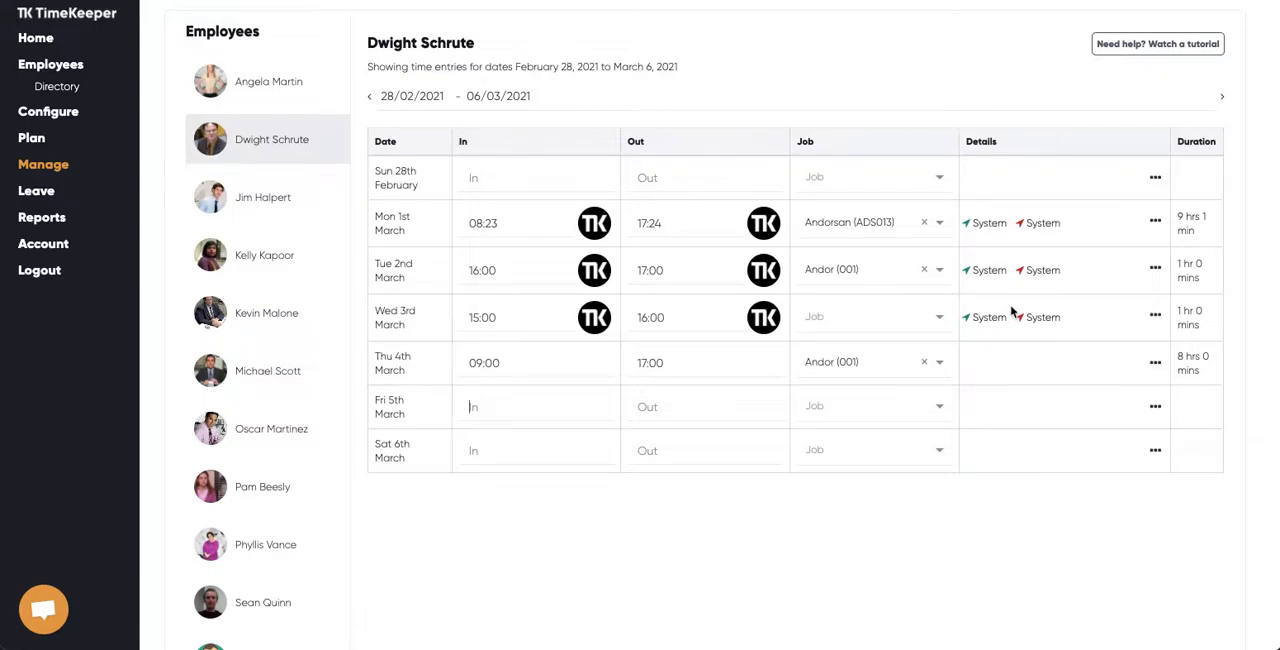
In the Thursday 4th March entry's details, set both kiosk in and out locations to Belfast HQ and add the note "Forgot to clock out"
{"action": "left_click", "coordinate": [987, 369]}
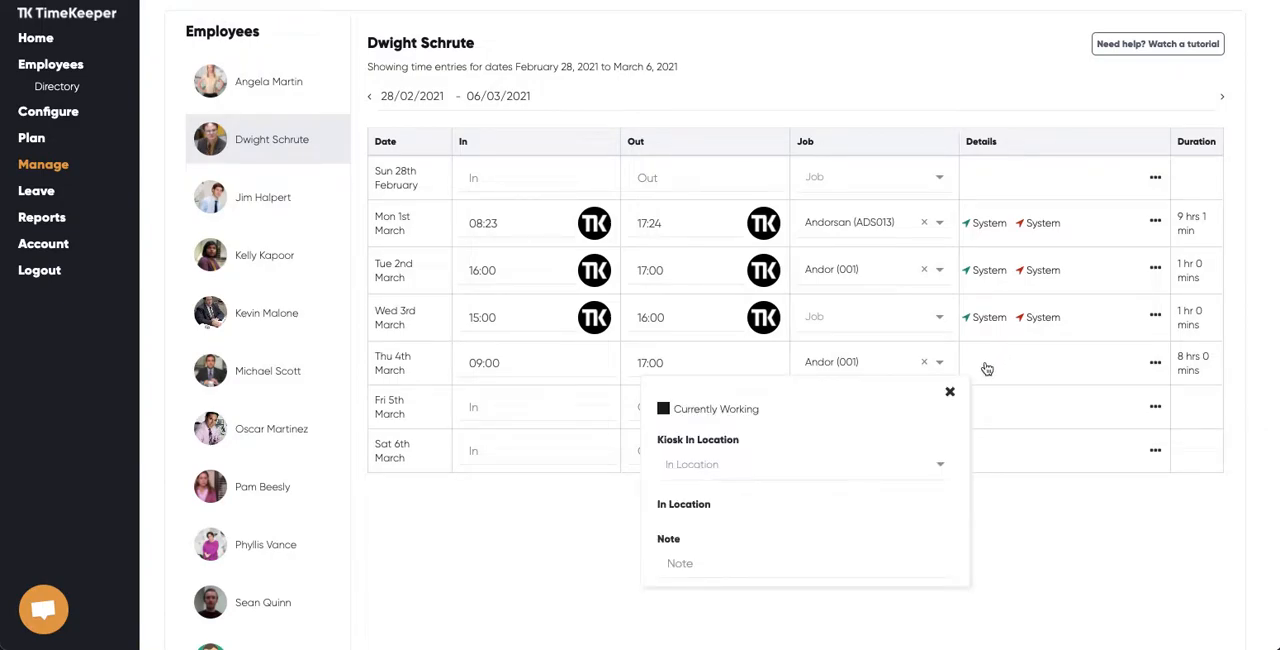
{"action": "left_click", "coordinate": [748, 466]}
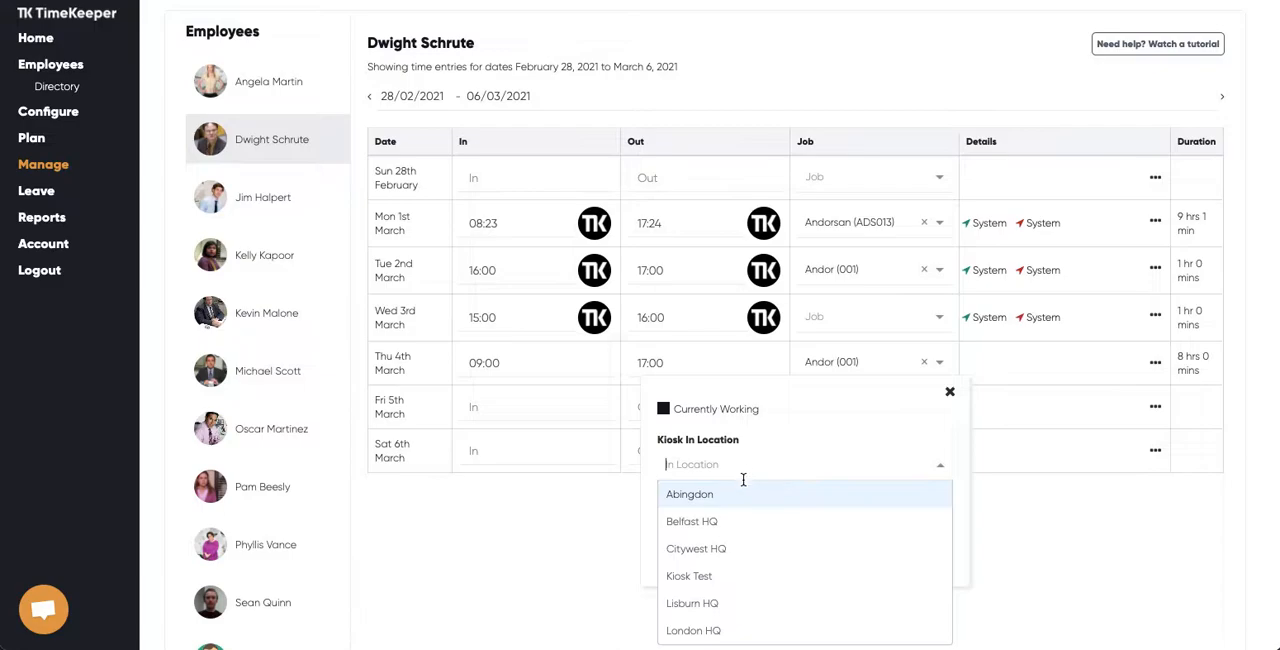
{"action": "left_click", "coordinate": [726, 517]}
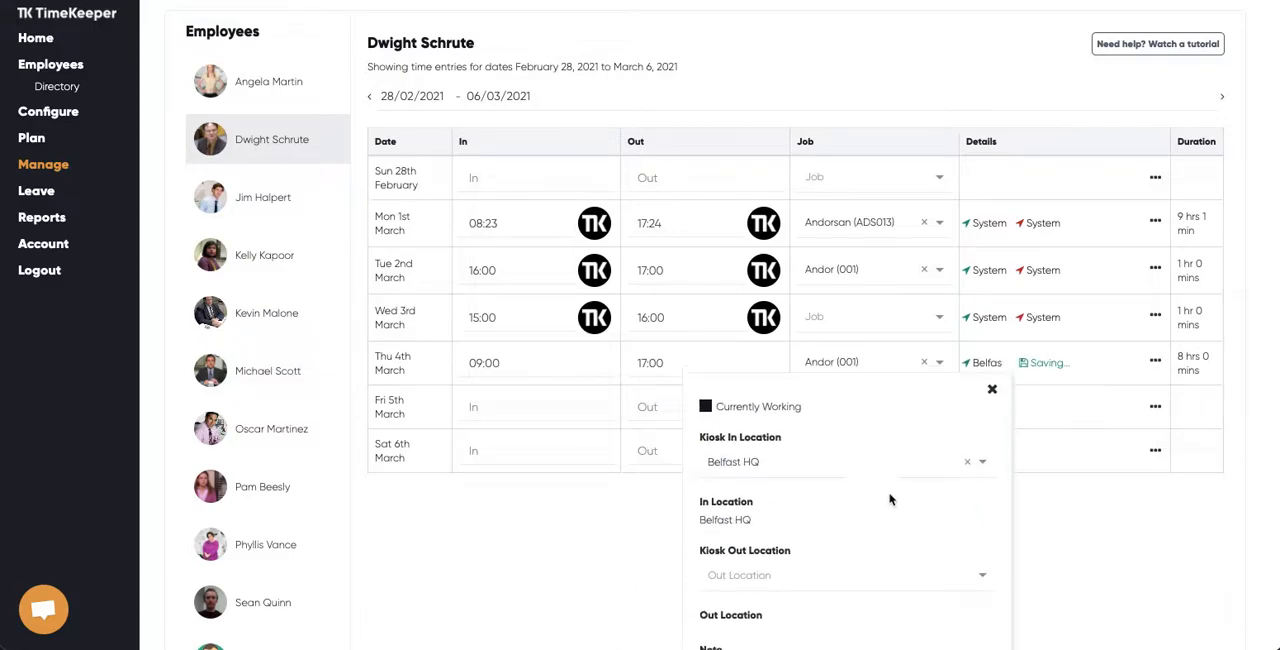
{"action": "scroll", "coordinate": [892, 505], "scroll_direction": "down", "scroll_amount": 1}
{"action": "left_click", "coordinate": [789, 531]}
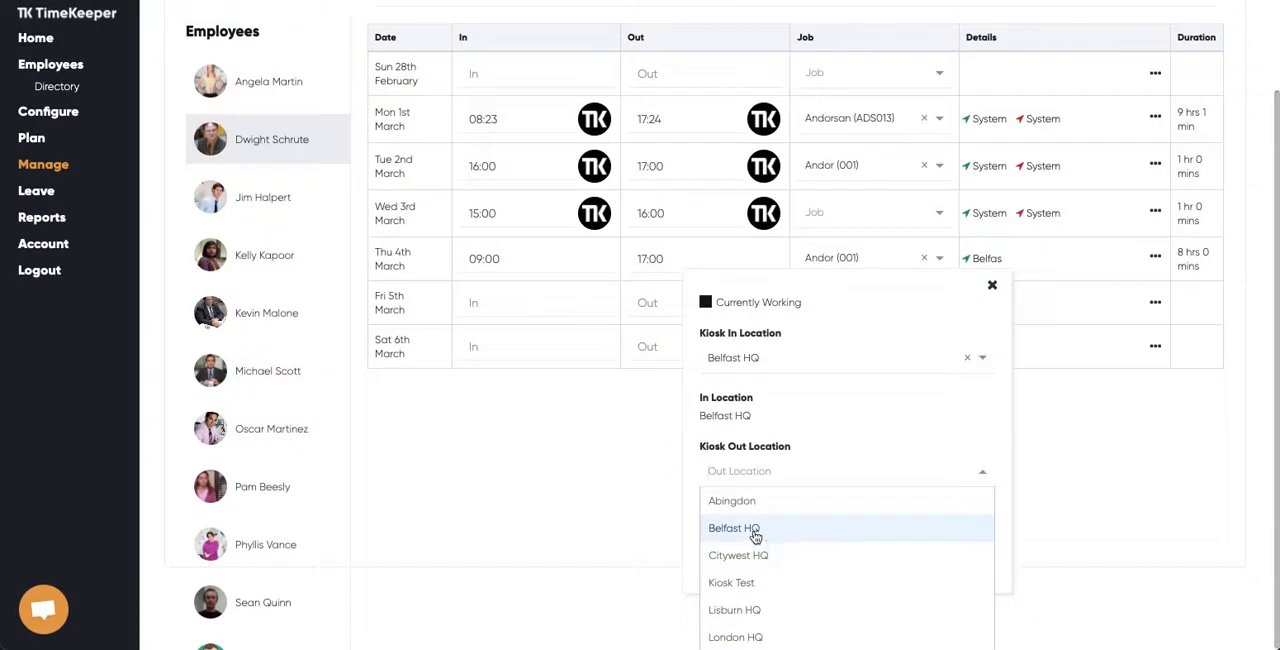
{"action": "left_click", "coordinate": [752, 537]}
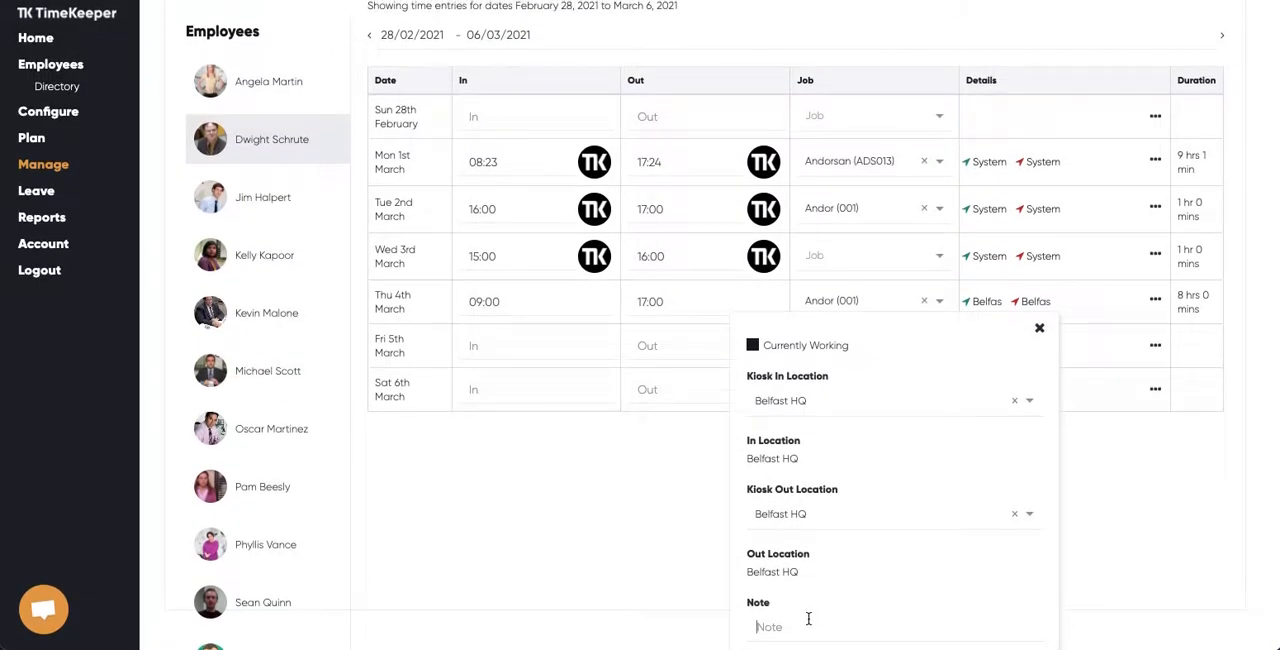
{"action": "type", "text": "Forgot to clock out"}
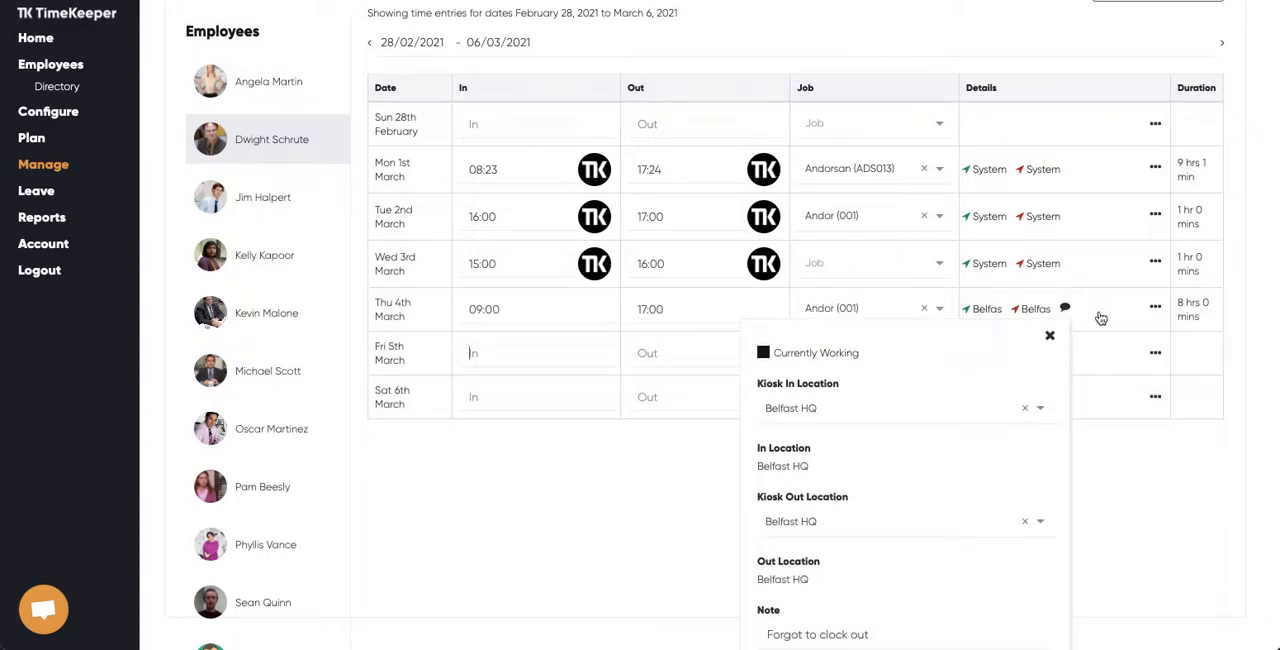
{"action": "left_click", "coordinate": [1049, 335]}
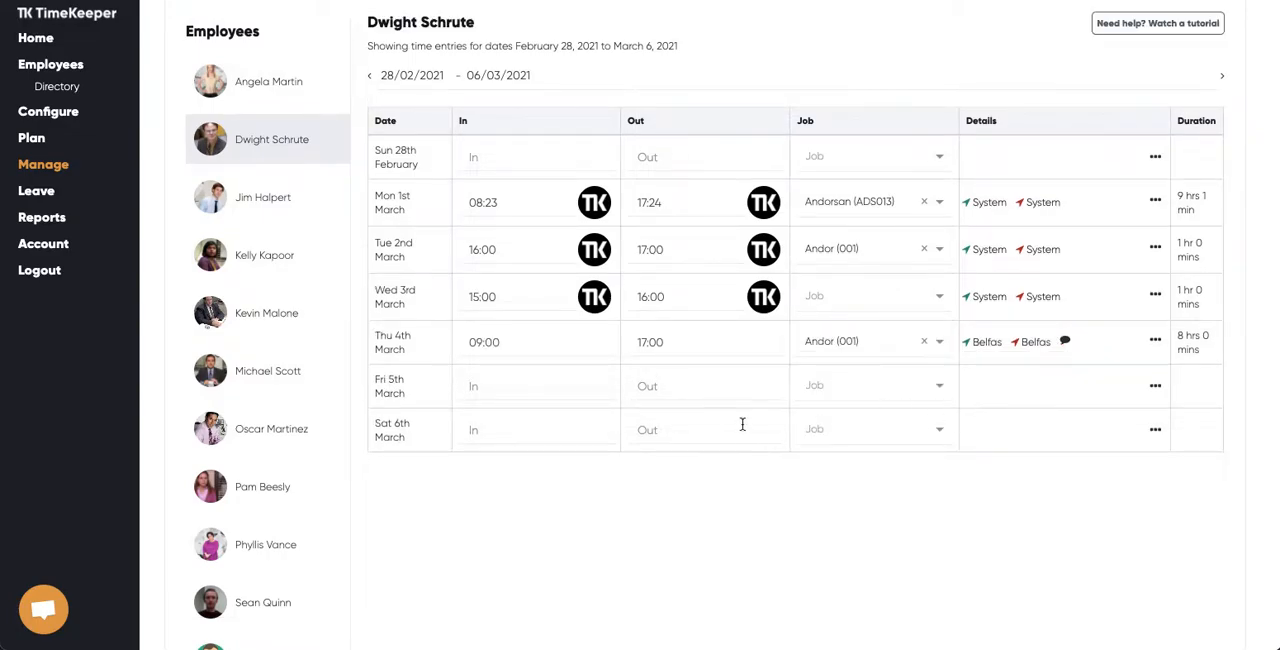
Review the locations and note in the Thursday 4th March entry's details
{"action": "left_click", "coordinate": [1084, 351]}
{"action": "scroll", "coordinate": [935, 505], "scroll_direction": "down", "scroll_amount": 1}
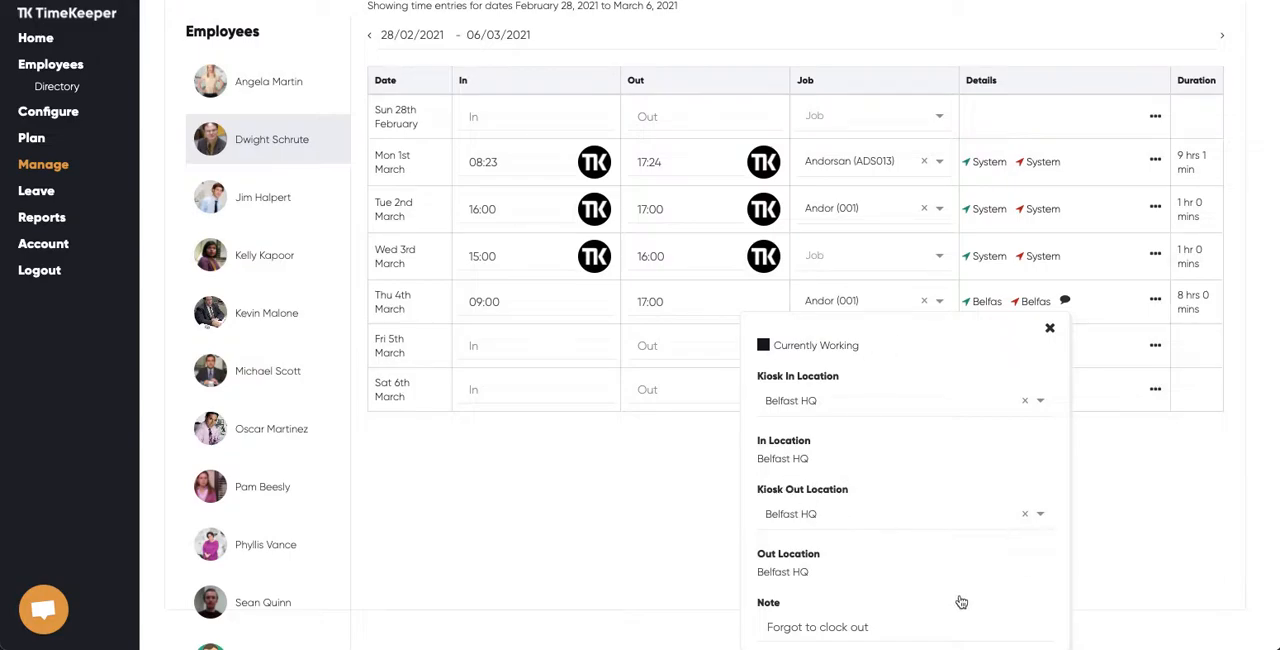
{"action": "left_click", "coordinate": [1049, 328]}
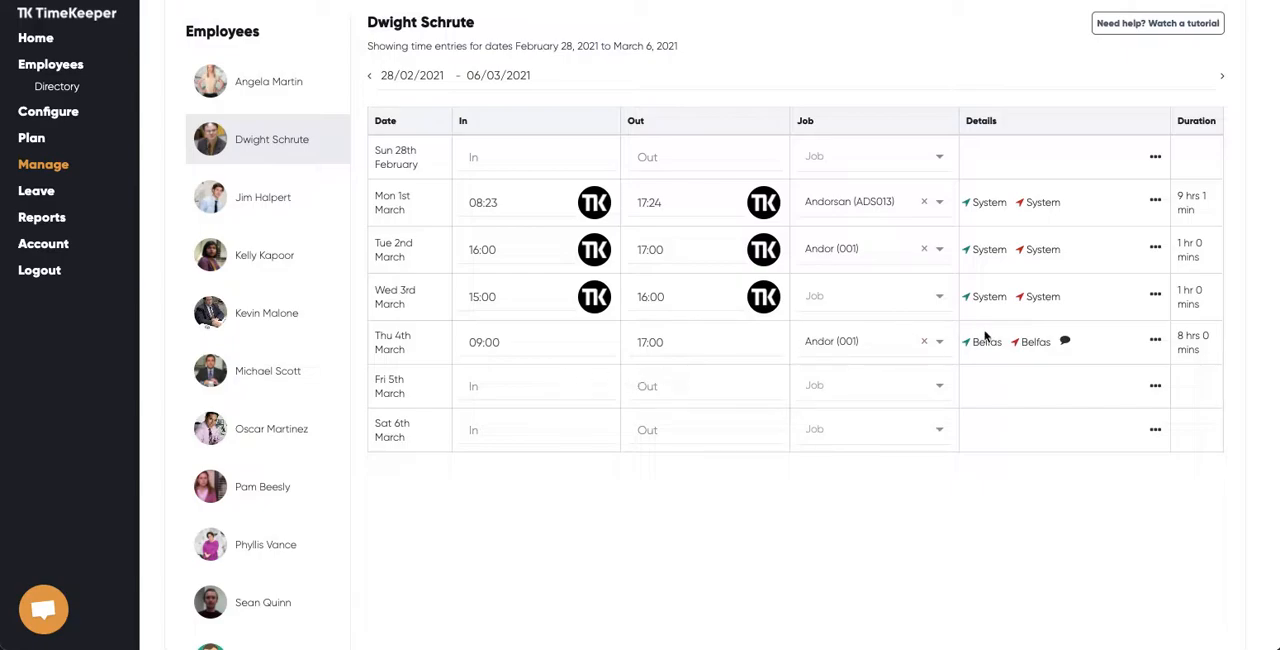
Delete the Wednesday 3rd March time entry
{"action": "left_click", "coordinate": [1155, 297]}
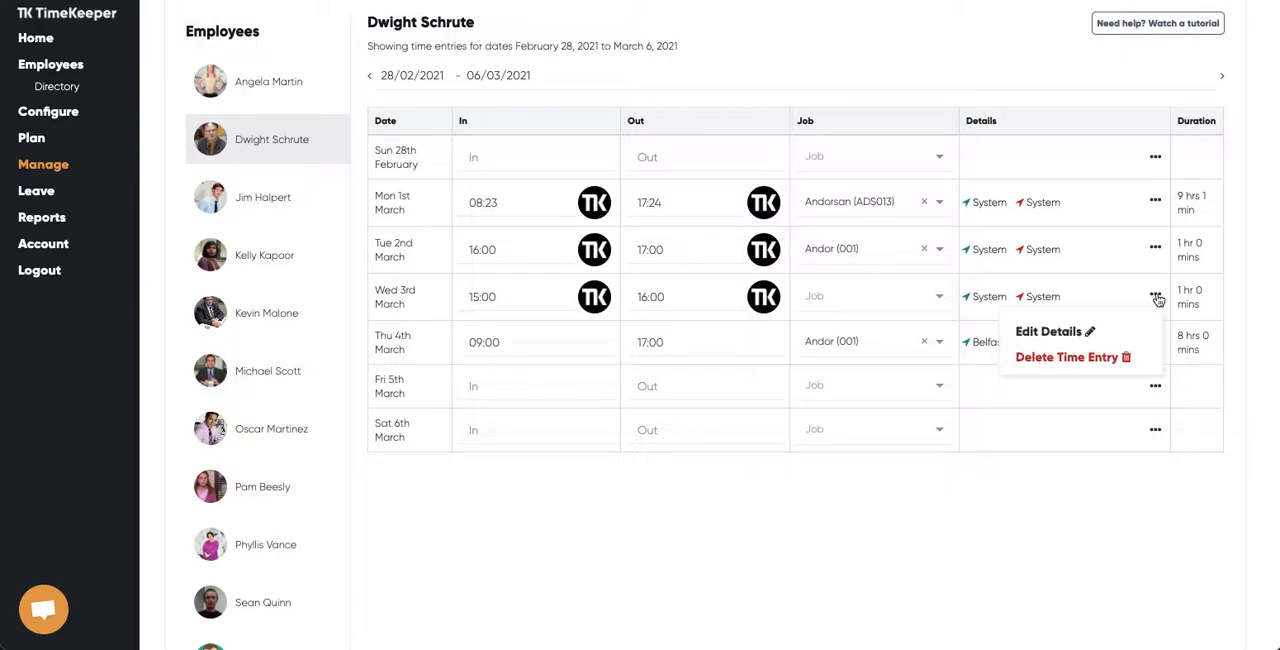
{"action": "left_click", "coordinate": [1119, 362]}
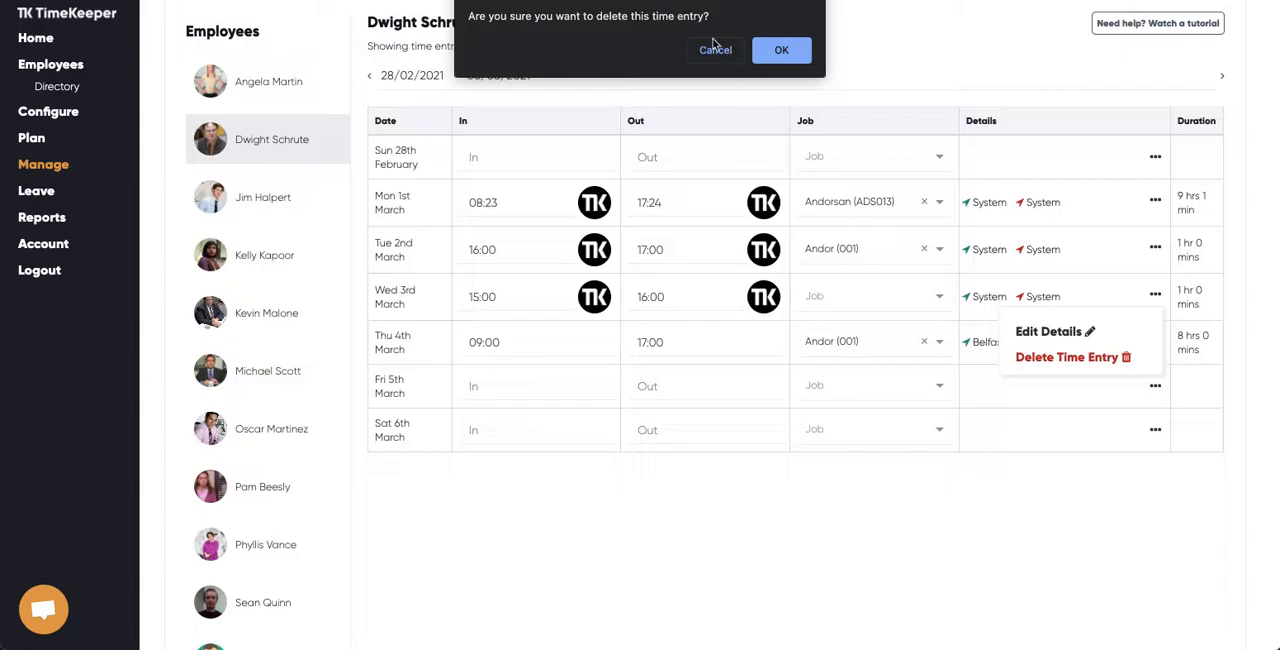
{"action": "left_click", "coordinate": [787, 52]}
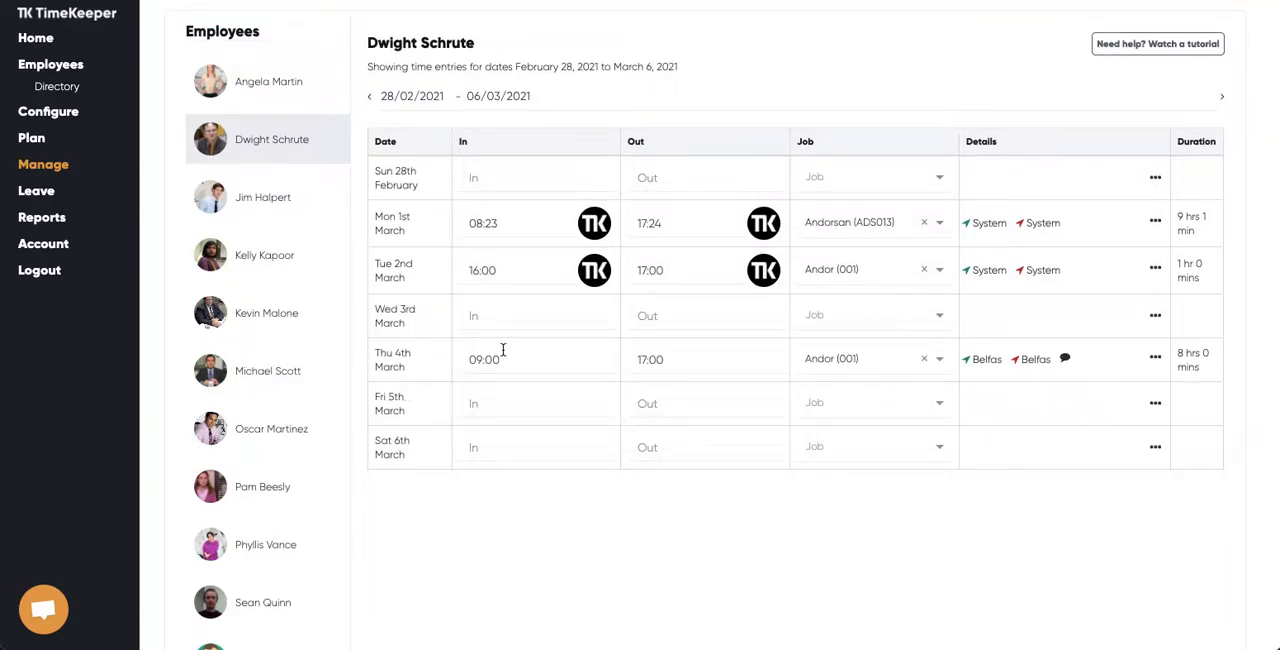
Add and save a second time entry for Thursday 4th March from 18:00 to 21:00
{"action": "mouse_move", "coordinate": [441, 362]}
{"action": "left_click", "coordinate": [441, 362]}
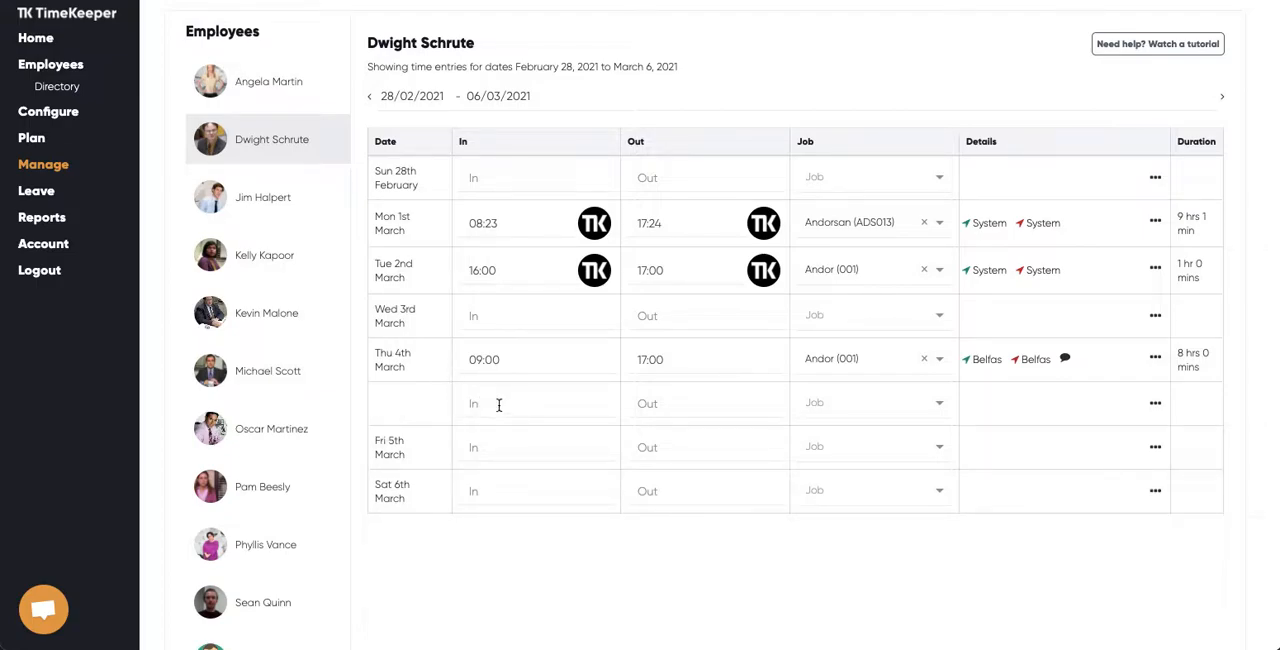
{"action": "type", "text": "6pm"}
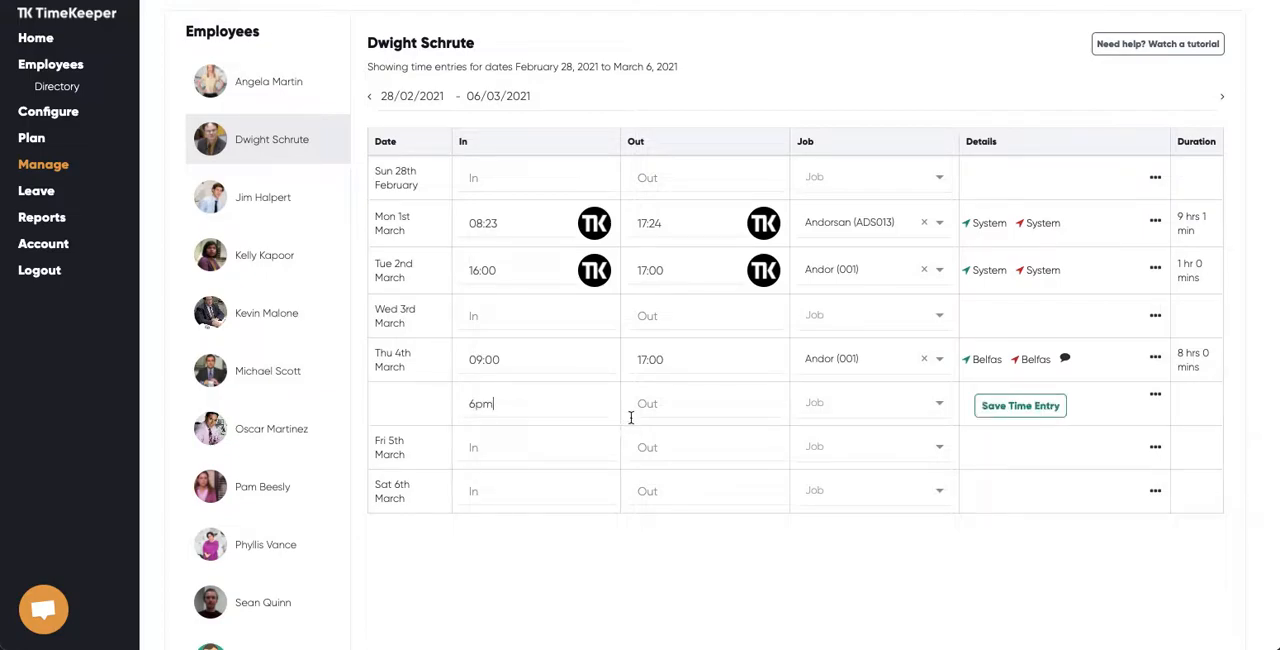
{"action": "left_click", "coordinate": [663, 403]}
{"action": "type", "text": "9pm"}
{"action": "left_click", "coordinate": [1008, 416]}
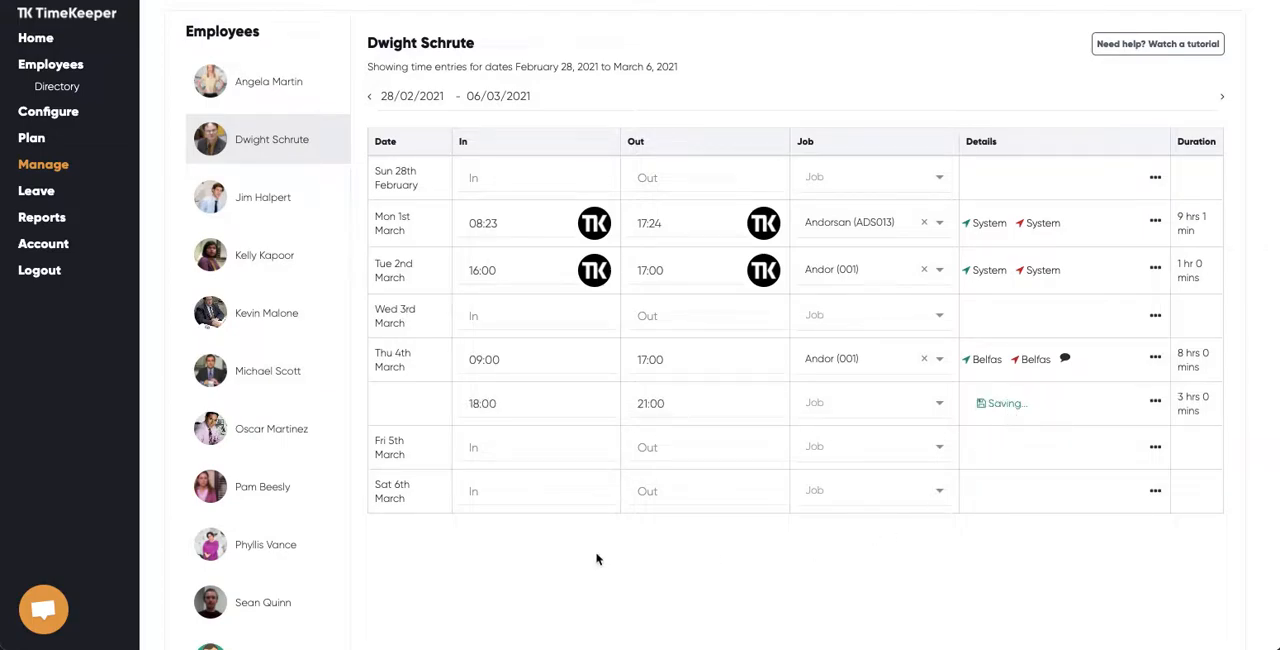